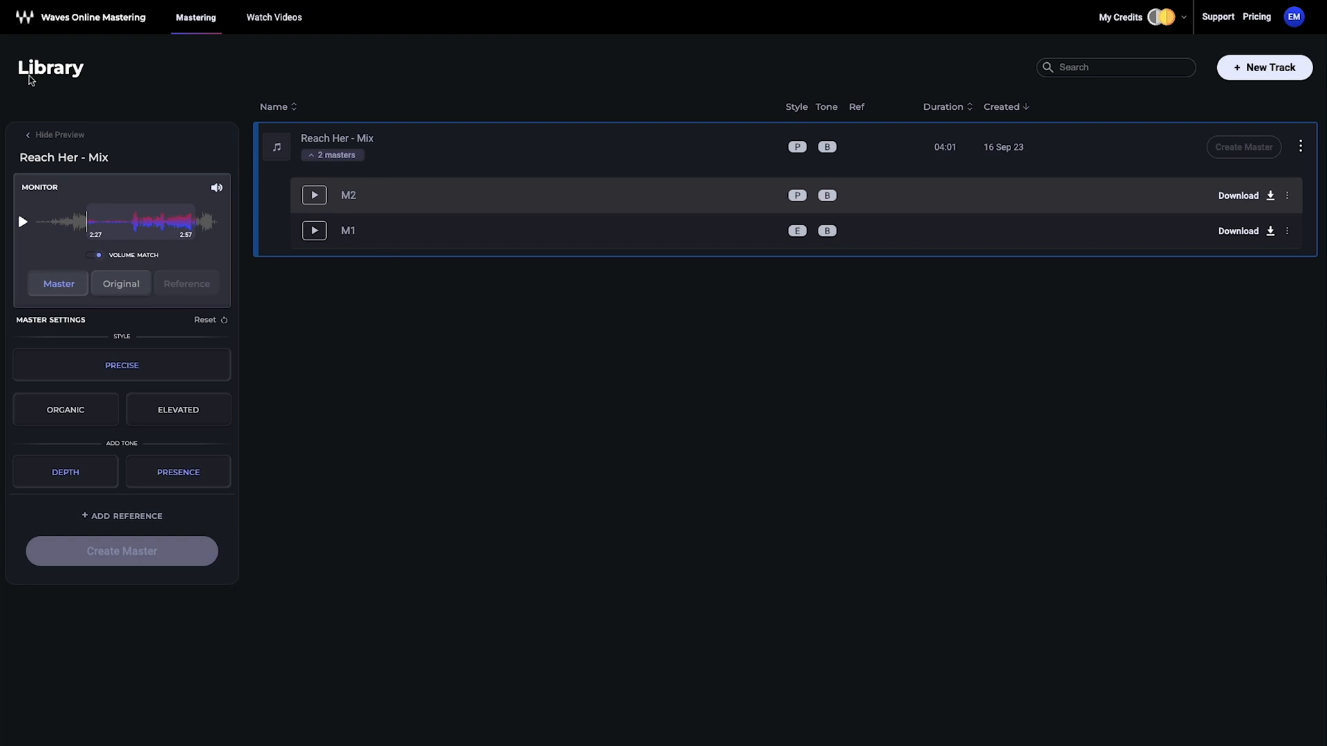
# - Add a new track to the library by uploading the file Reach Her - Mix.wav
pyautogui.click(1266, 67)
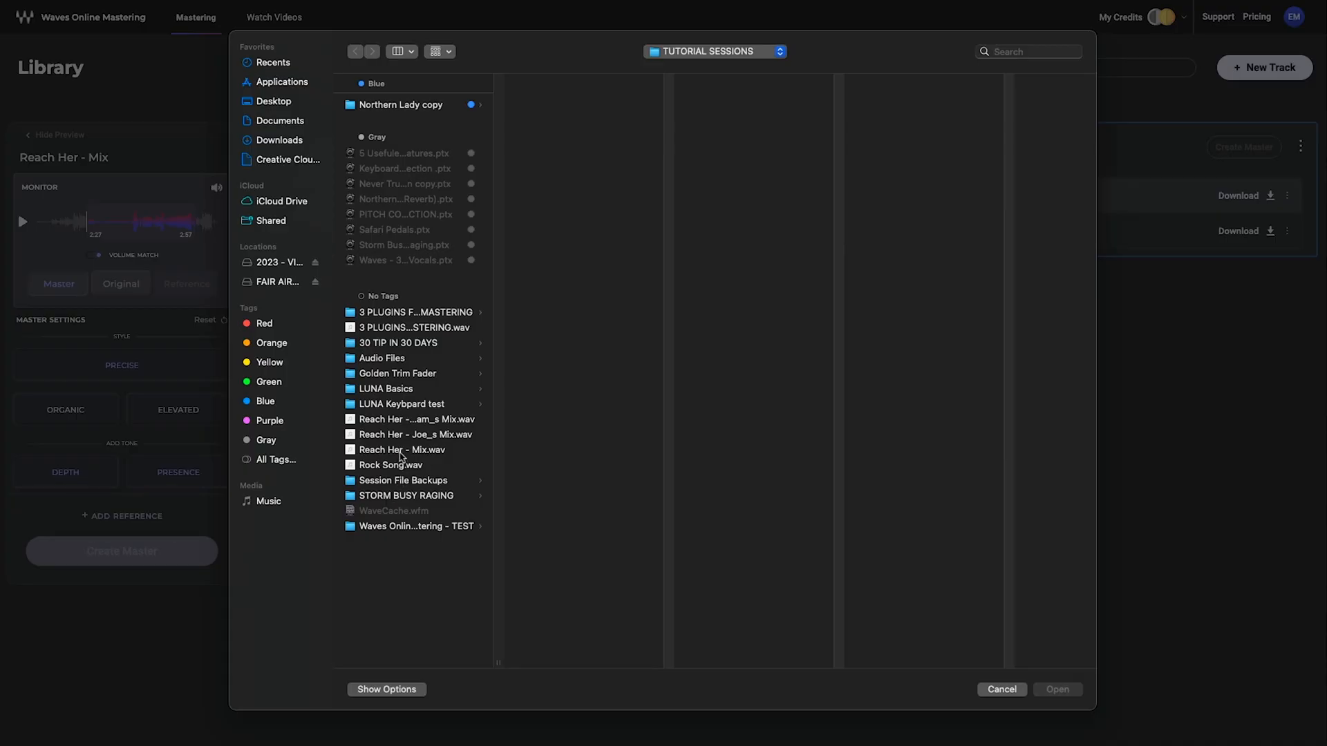
pyautogui.doubleClick(401, 450)
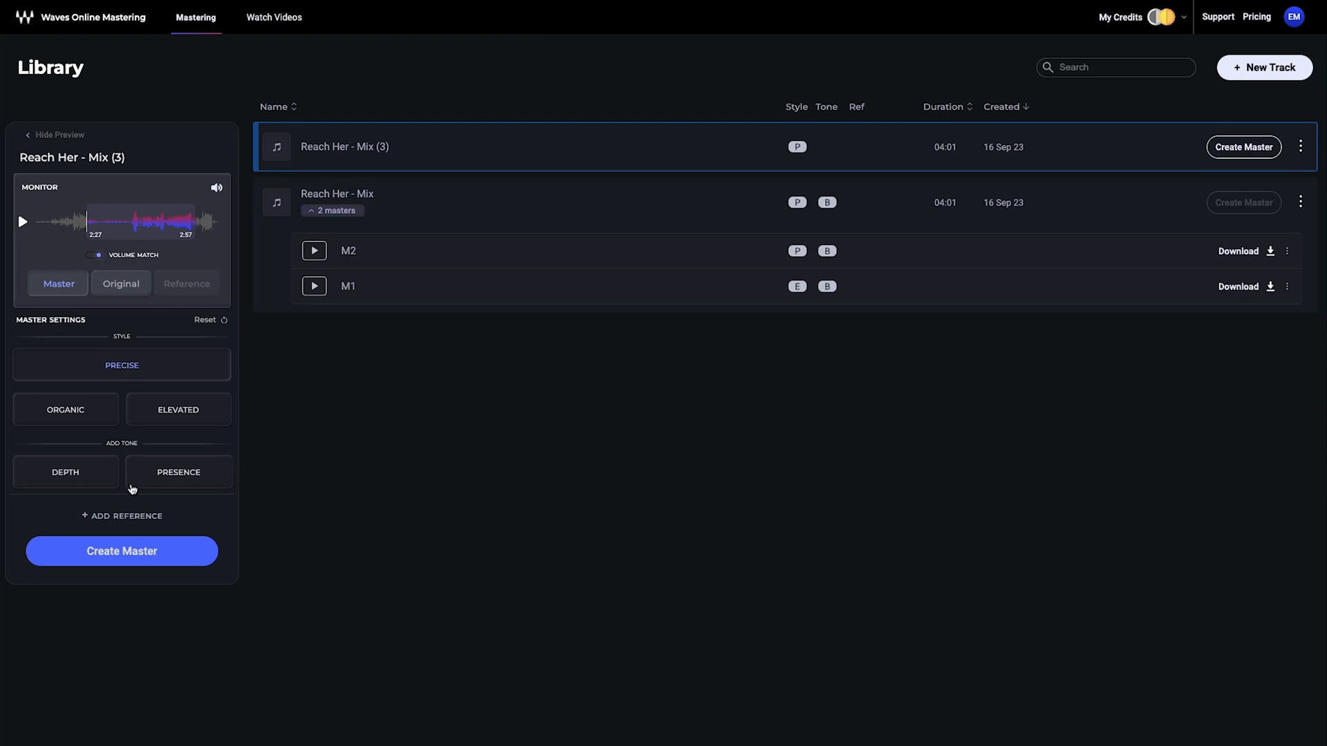
# - Play the preview of the uploaded mix and compare the original with the mastered version under volume matching
pyautogui.click(22, 221)
pyautogui.moveTo(194, 256)
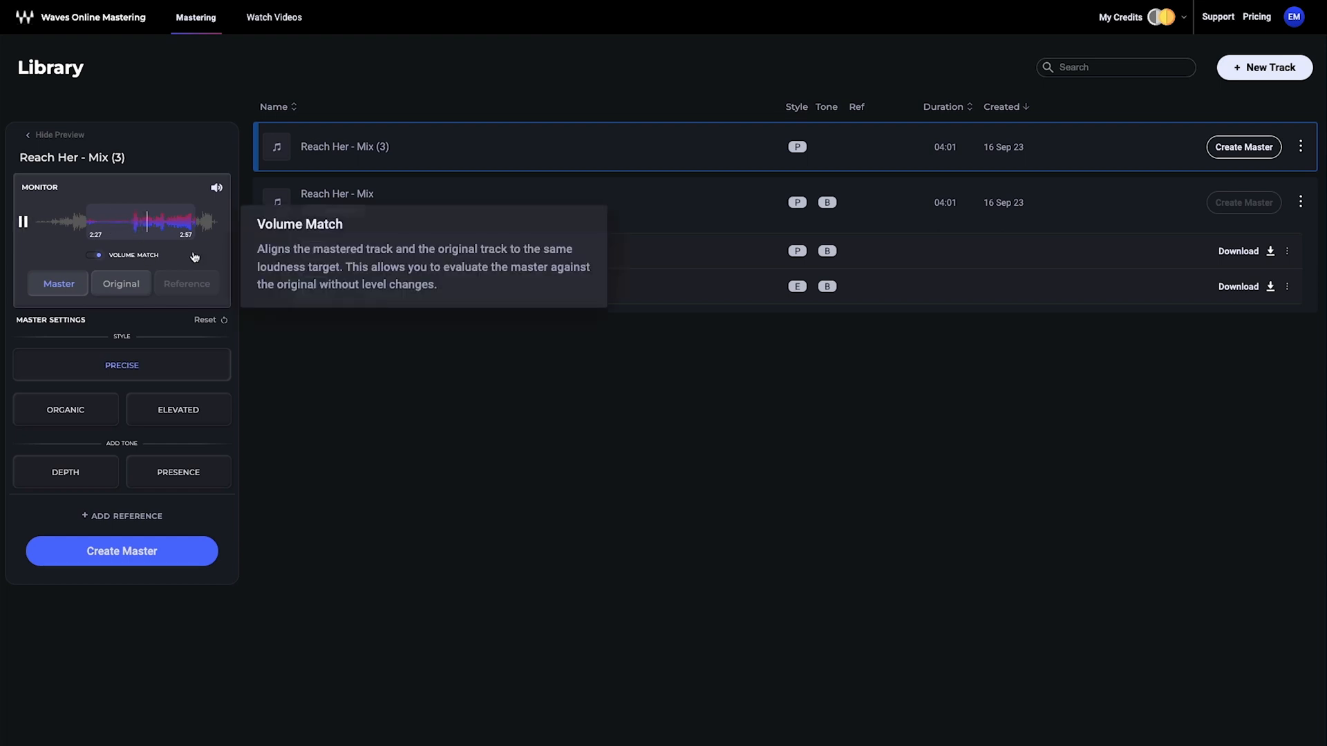
pyautogui.click(24, 223)
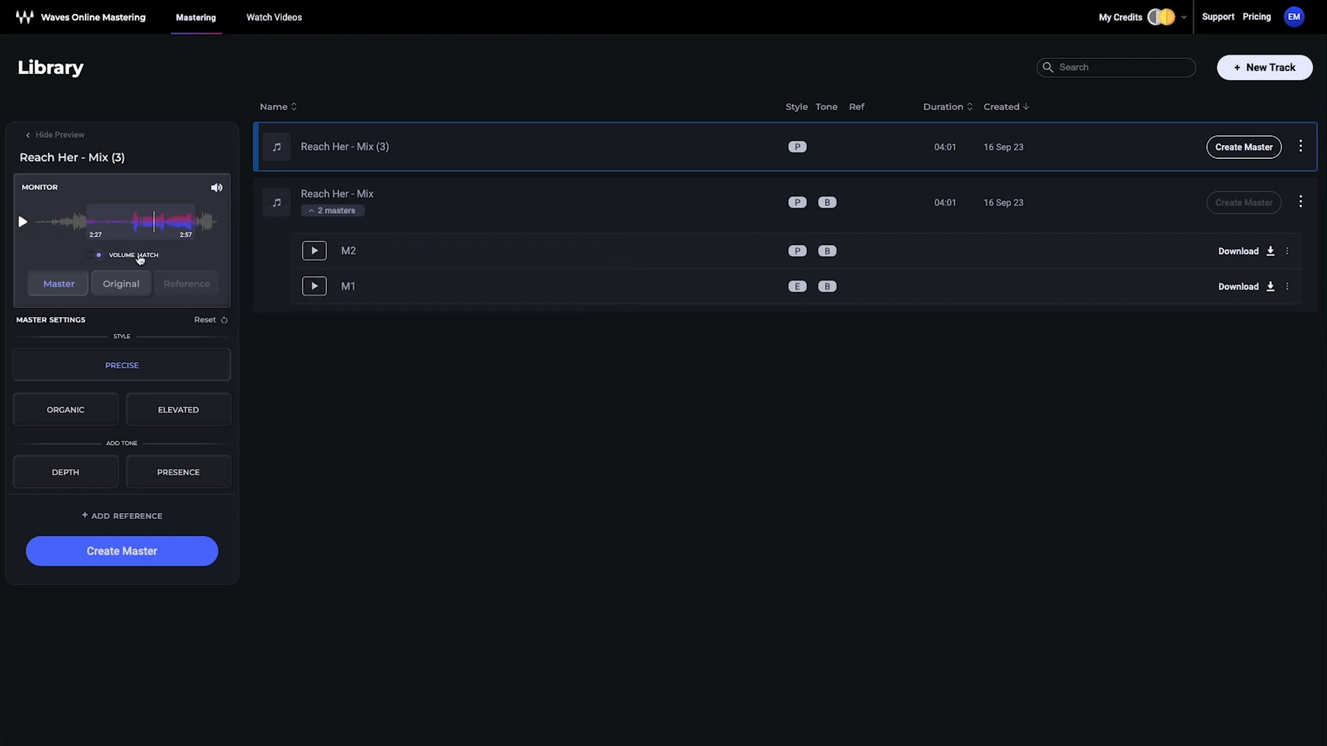
pyautogui.moveTo(154, 257)
pyautogui.click(136, 223)
pyautogui.click(123, 284)
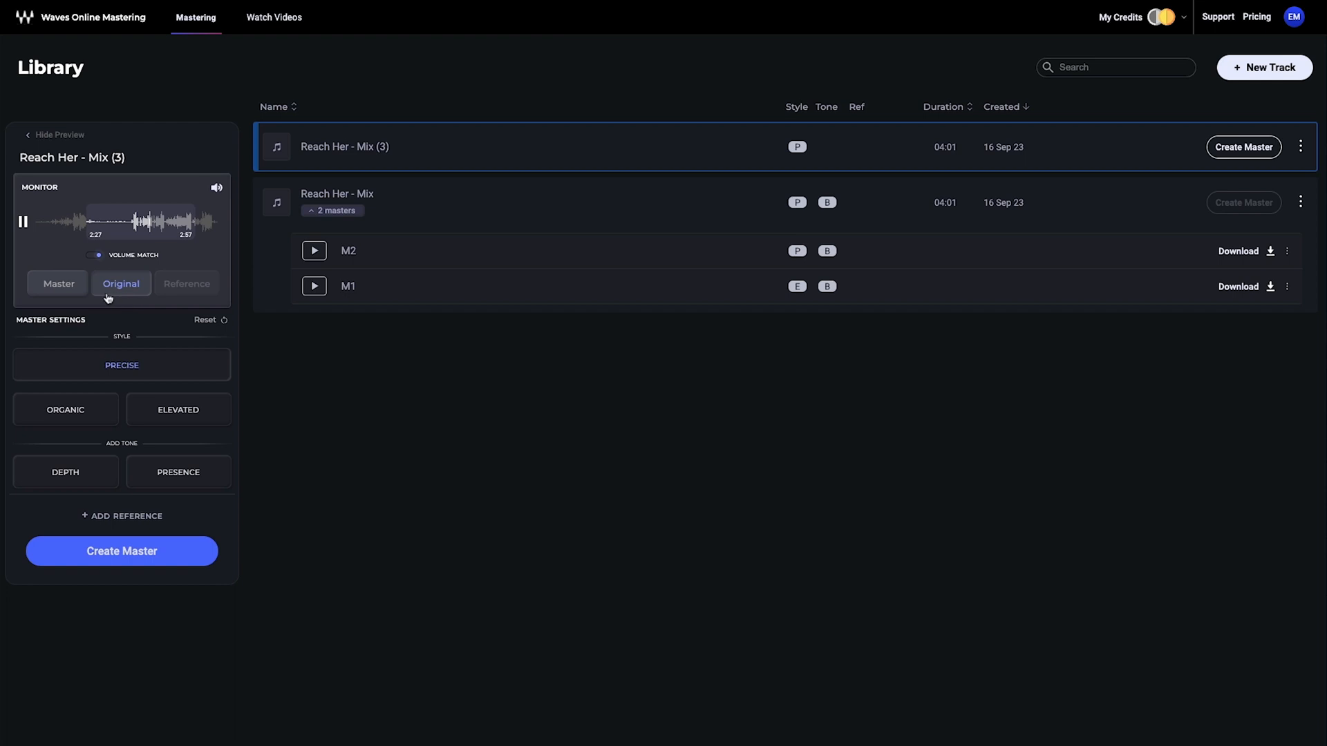
pyautogui.click(54, 288)
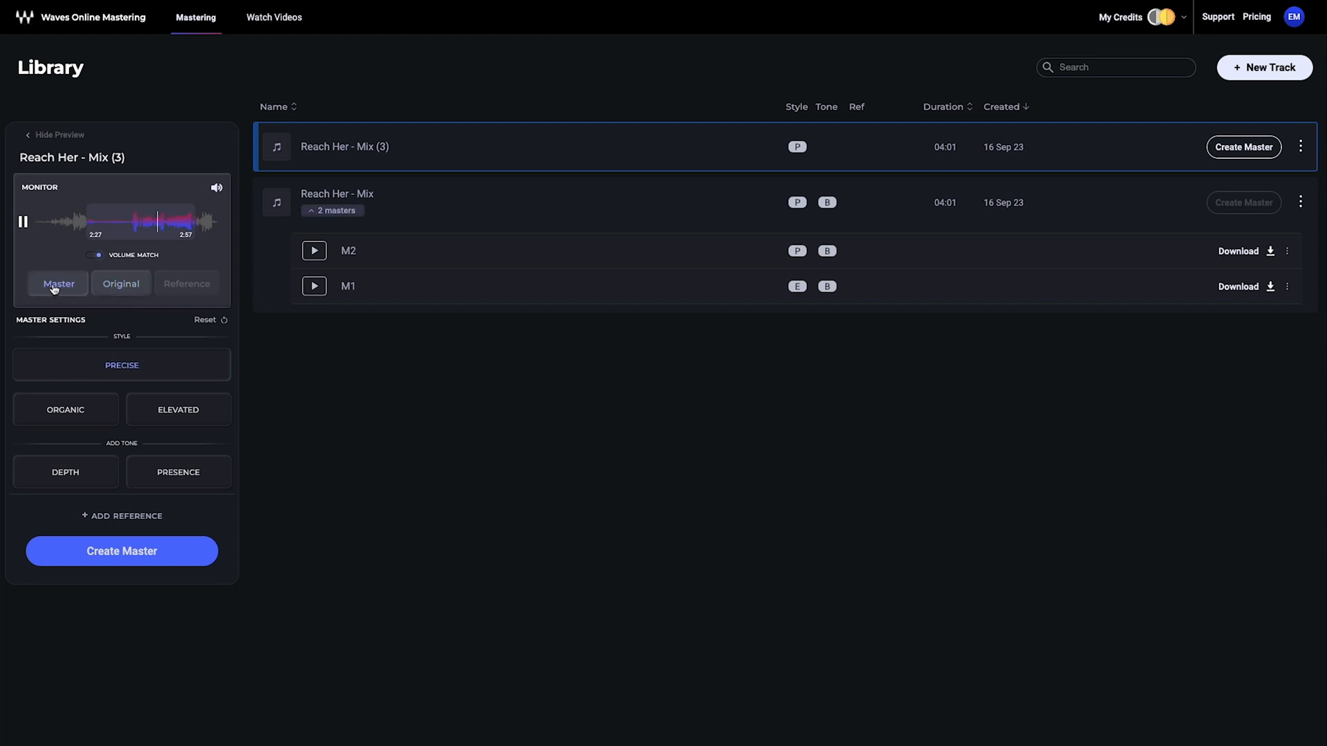
pyautogui.click(23, 221)
# - Audition the Organic and Elevated mastering styles during playback, return to Precise, and stop the preview
pyautogui.moveTo(121, 337)
pyautogui.press('space')
pyautogui.click(66, 412)
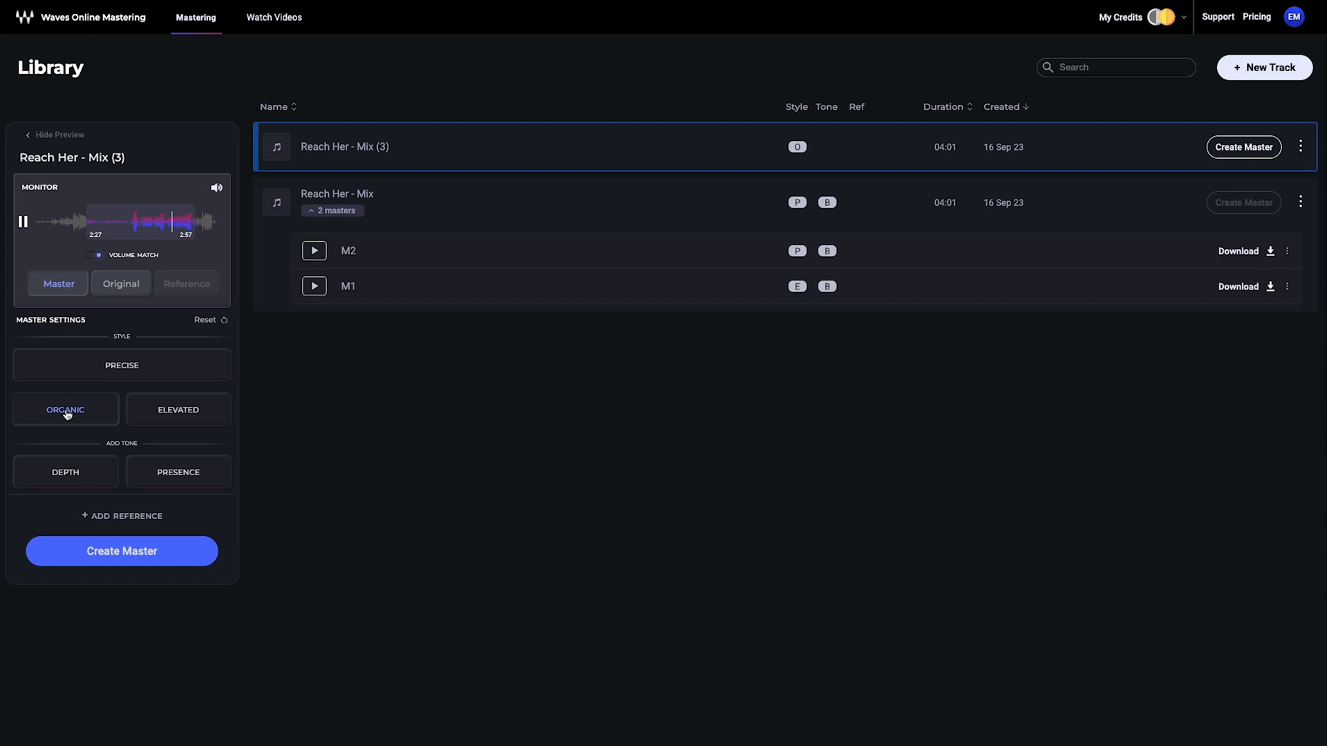
pyautogui.click(173, 411)
pyautogui.click(142, 368)
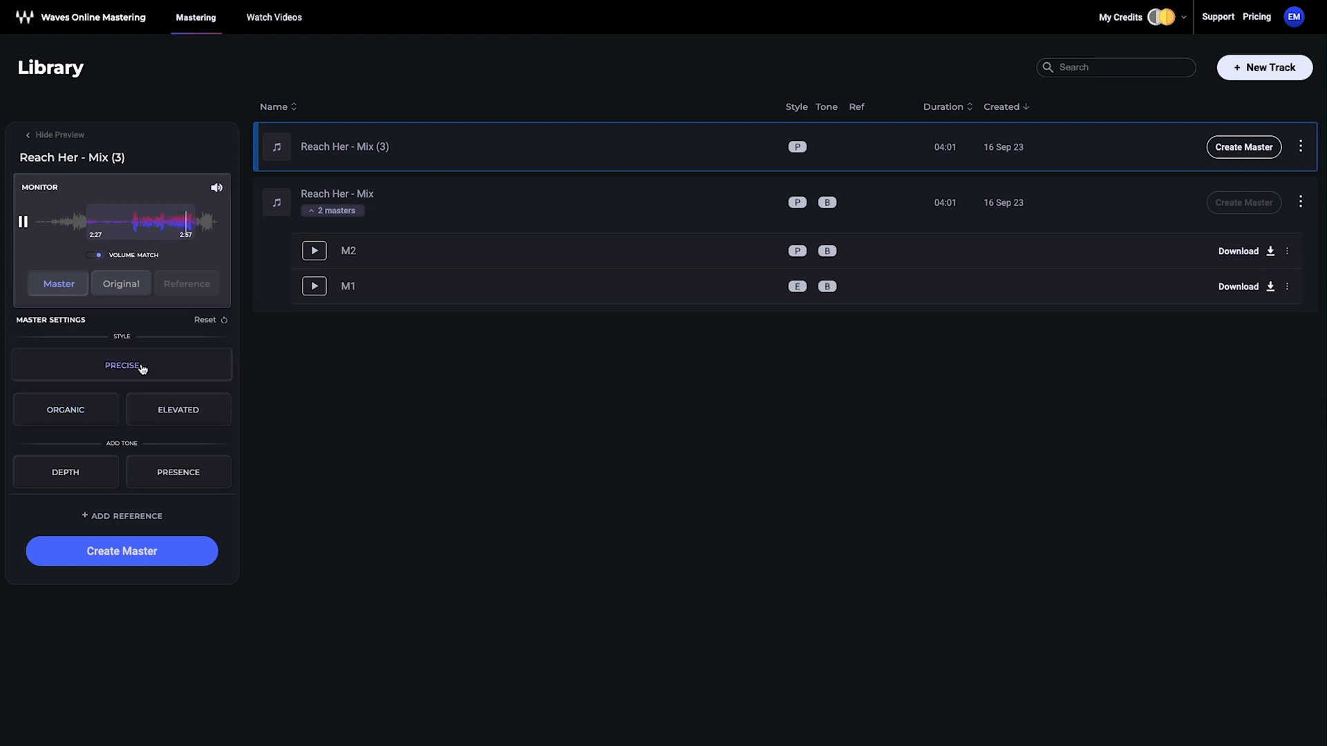
pyautogui.click(26, 222)
# - Enable both the Depth and Presence tones for the master and play the preview
pyautogui.moveTo(133, 445)
pyautogui.click(88, 478)
pyautogui.click(96, 477)
pyautogui.click(154, 474)
pyautogui.click(67, 474)
pyautogui.click(23, 222)
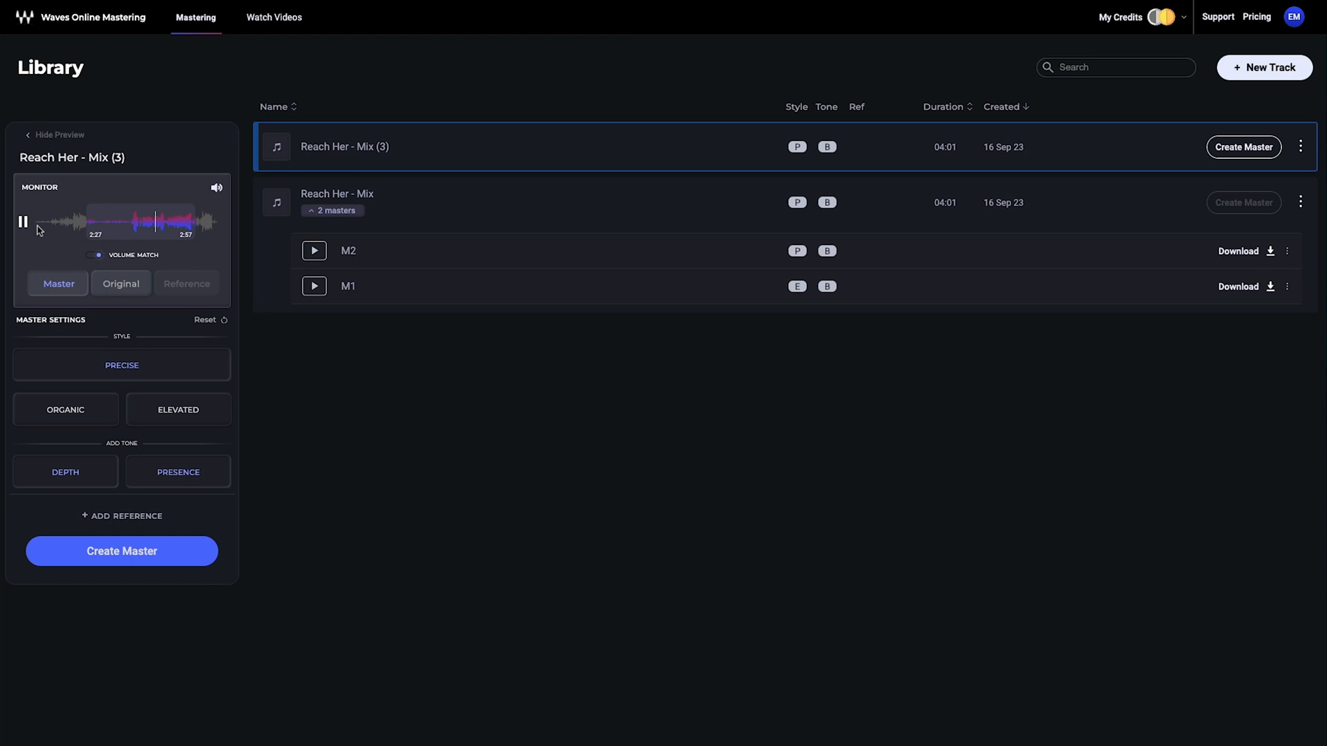
# - Compare the preview without added tone and with Depth alone, restore both Depth and Presence, and stop playback
pyautogui.click(59, 473)
pyautogui.click(149, 474)
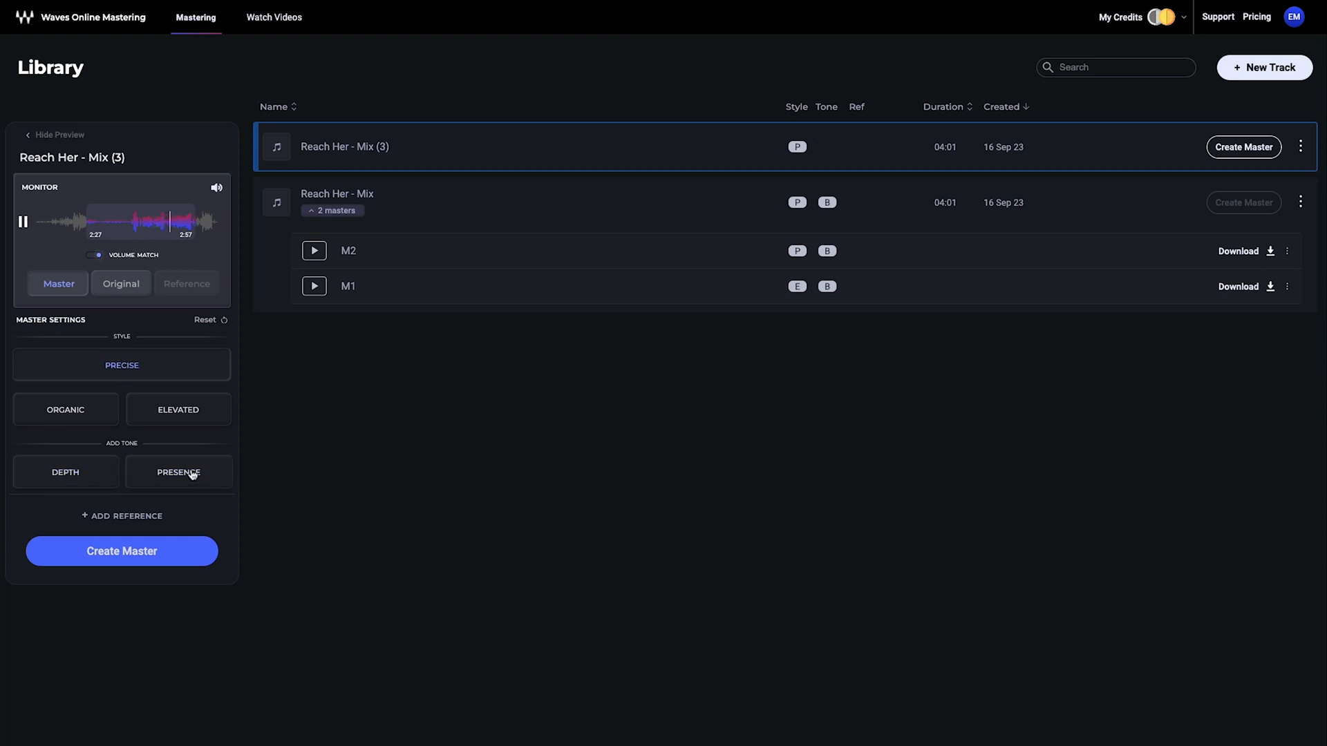
pyautogui.click(16, 470)
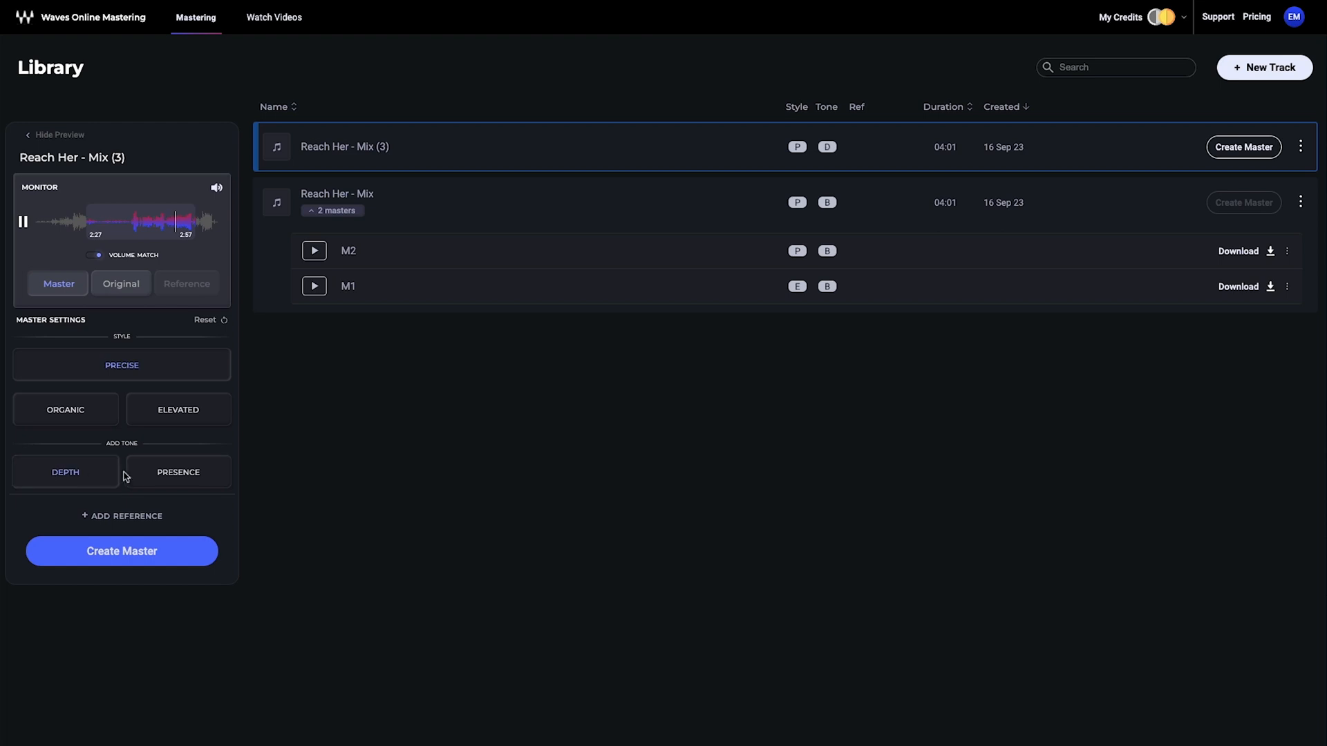
pyautogui.click(165, 474)
pyautogui.click(23, 222)
# - Create the master of the uploaded mix, accepting the credit payment, and download it as a 24-bit, 44.1 kHz WAV
pyautogui.click(113, 552)
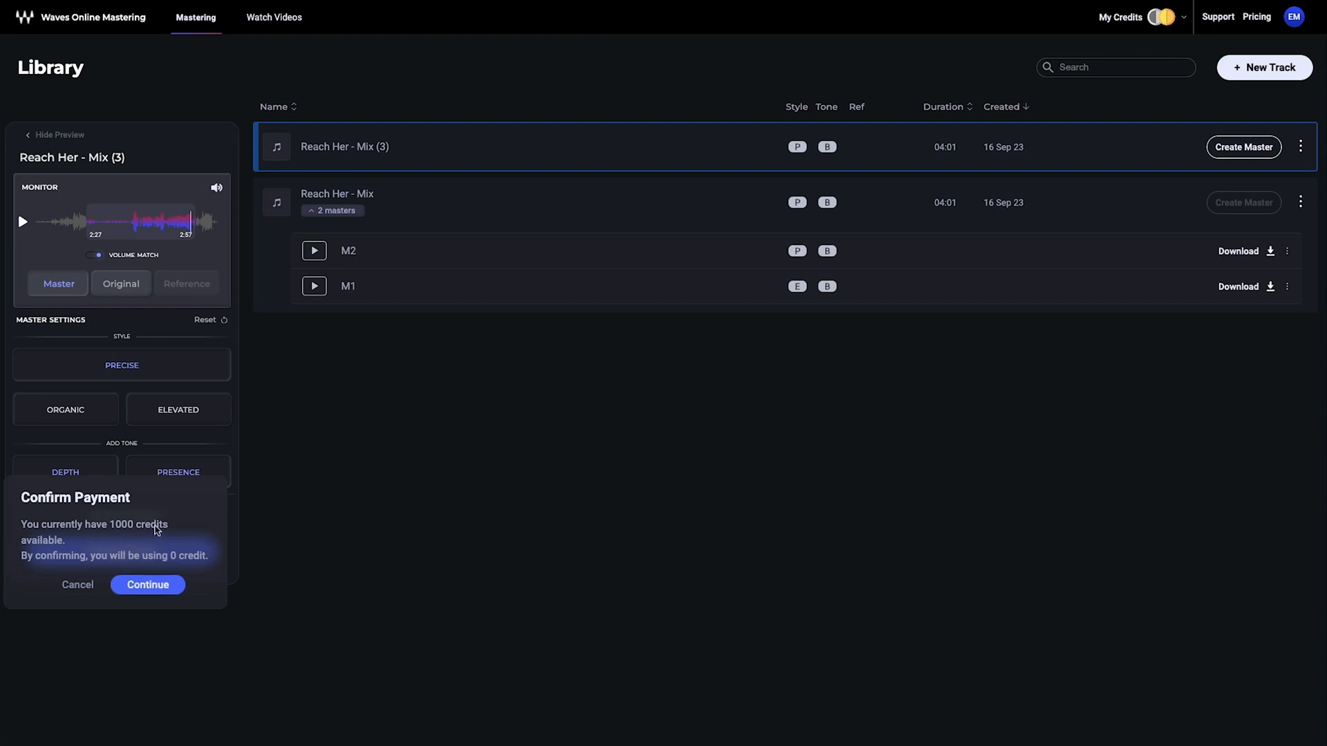
pyautogui.click(139, 586)
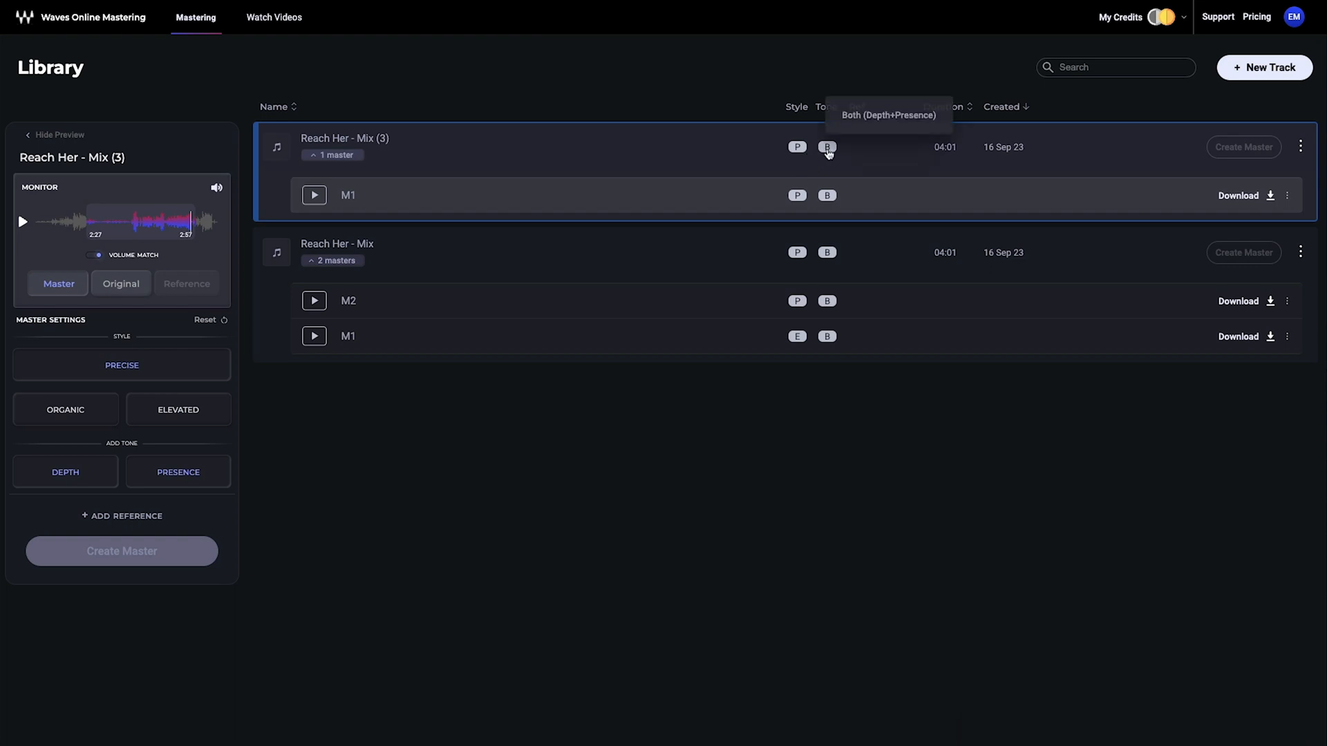
pyautogui.click(1269, 197)
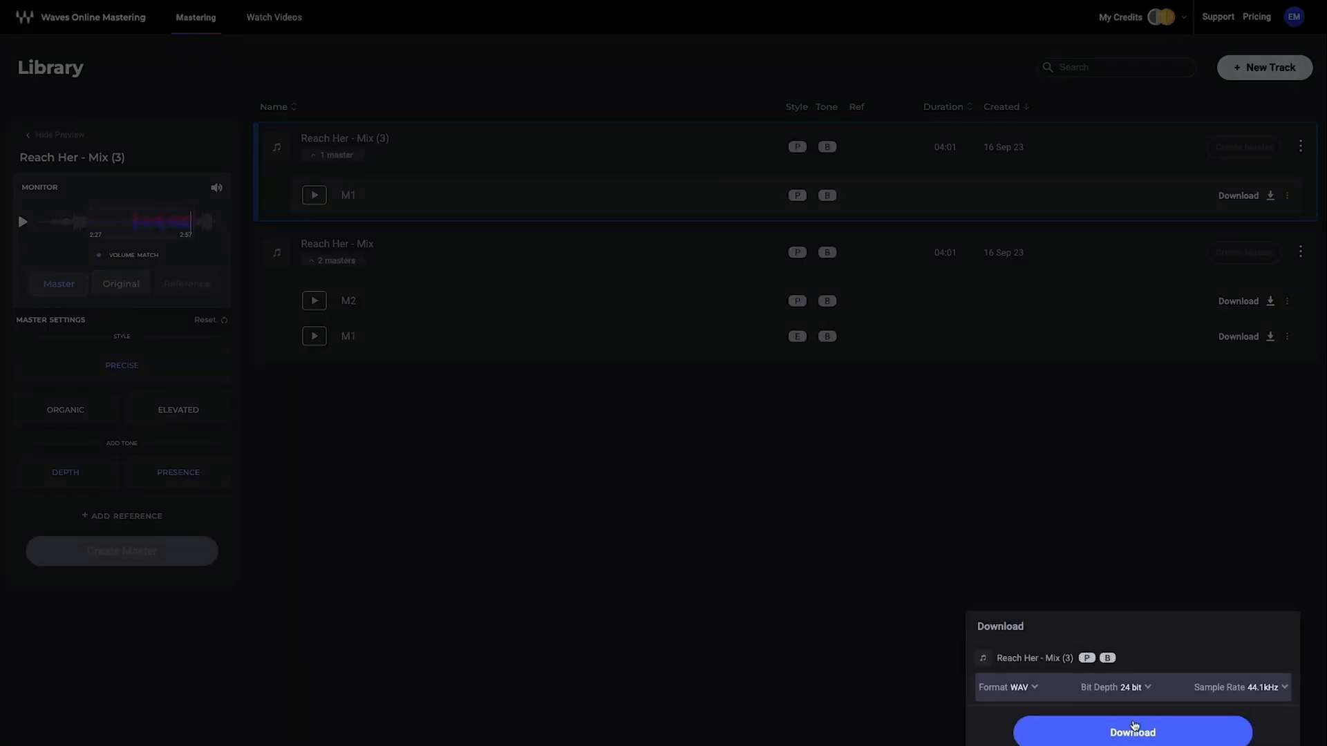
pyautogui.click(1133, 730)
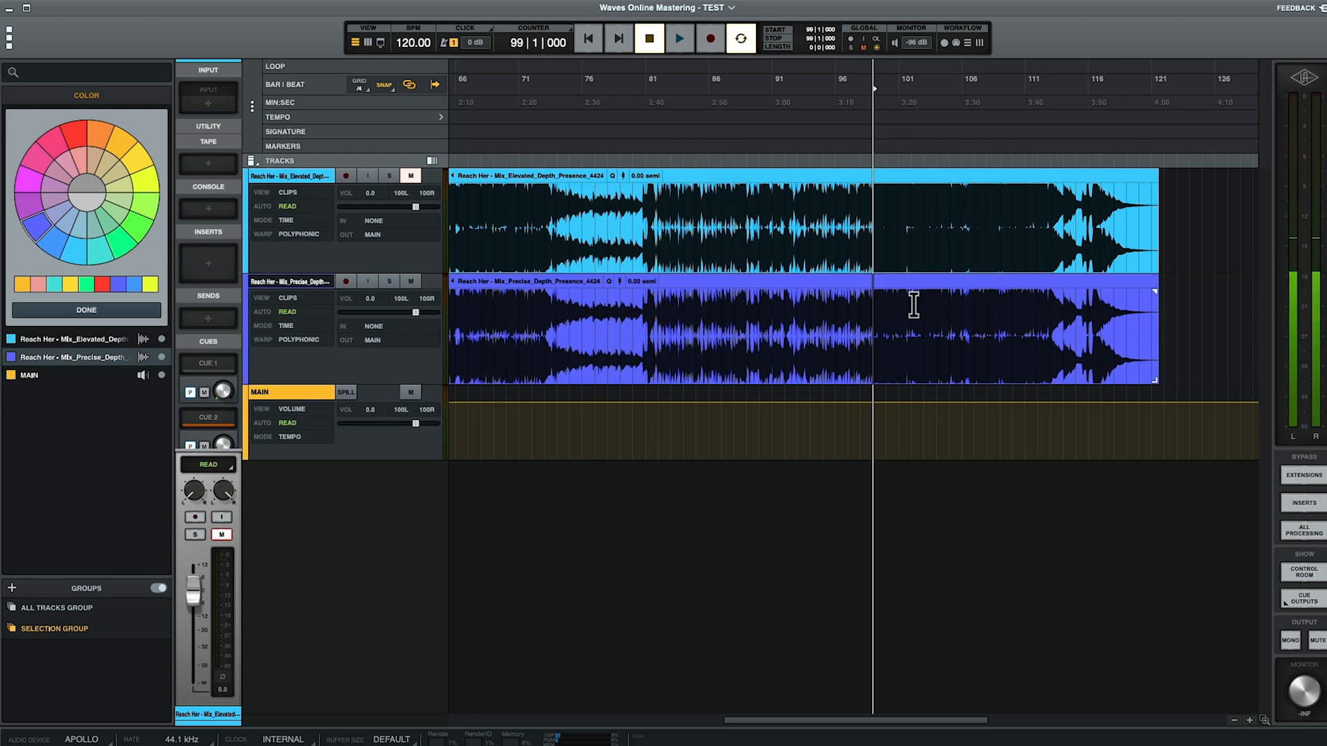
# - Switch to the LUNA session and compare the Elevated and Precise master waveforms around bar 99, marking the passage on each track
pyautogui.press('t')
pyautogui.press('t')
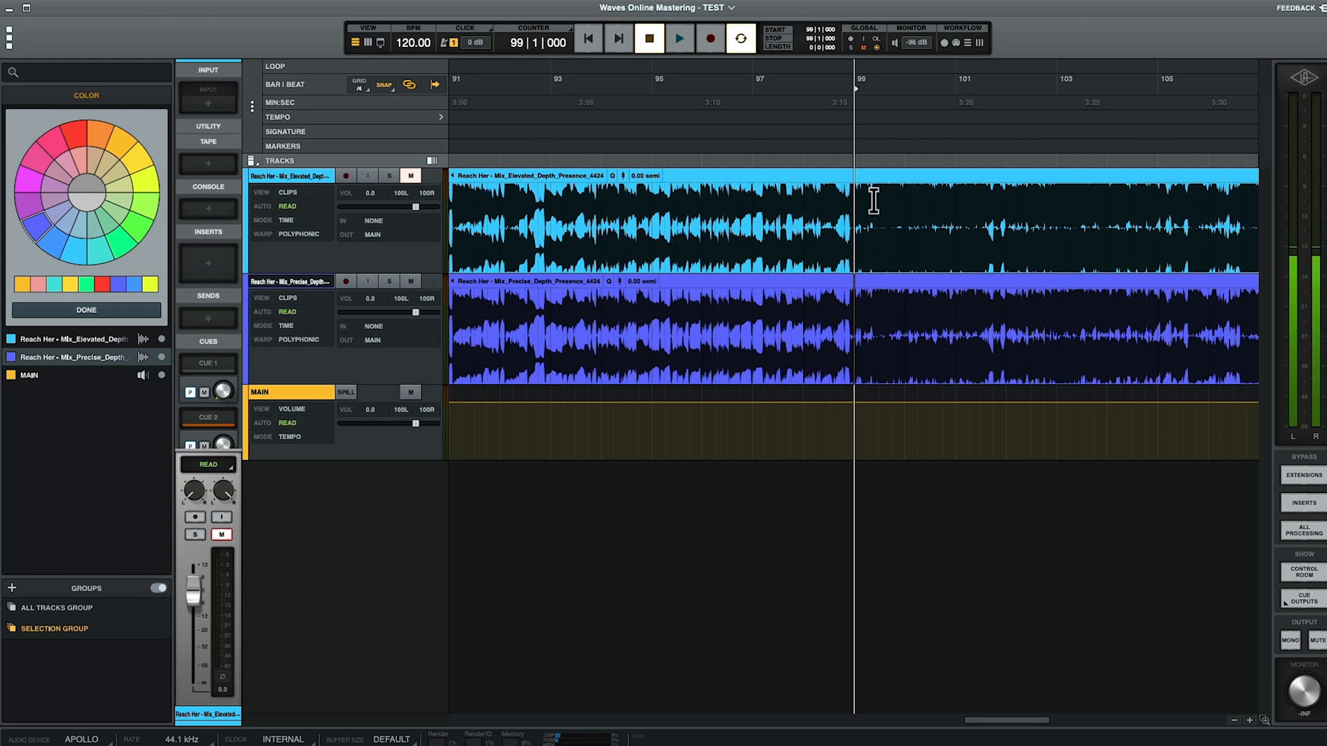
pyautogui.moveTo(879, 201); pyautogui.dragTo(911, 202)
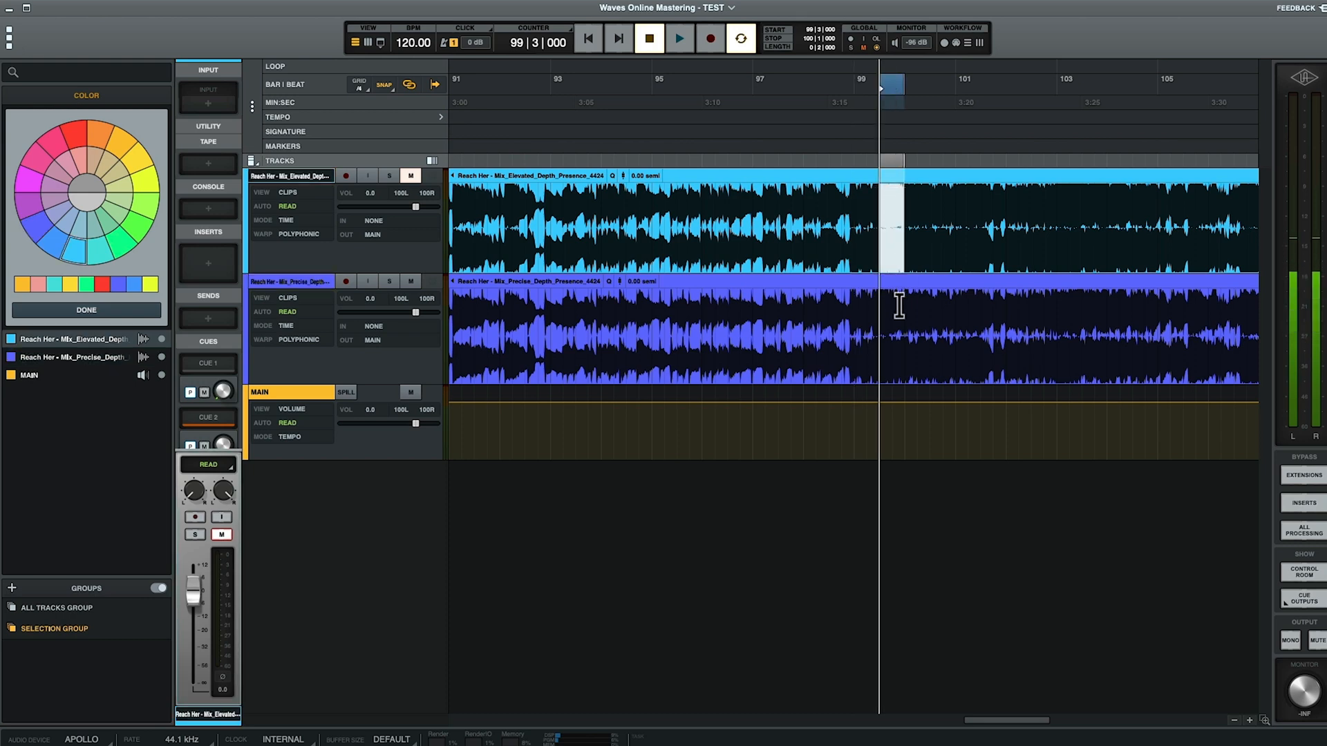
pyautogui.moveTo(882, 312); pyautogui.dragTo(917, 313)
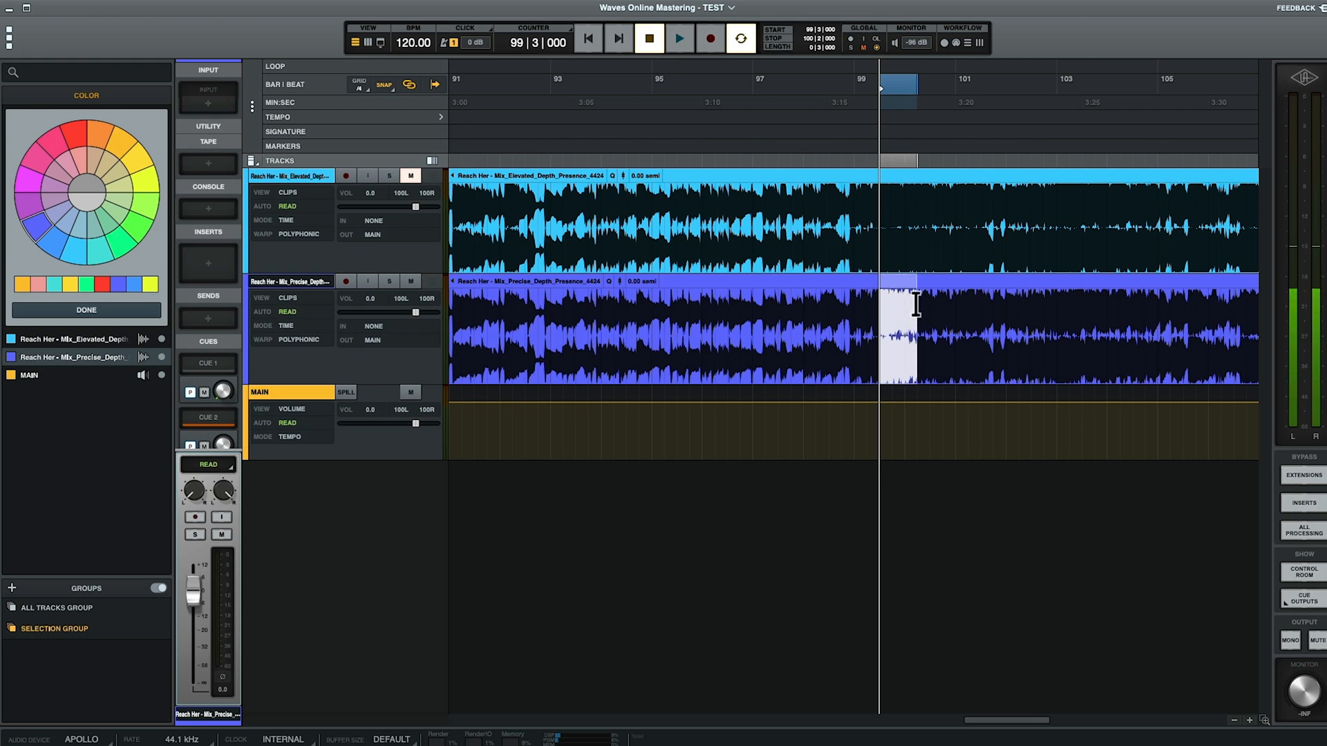
pyautogui.click(888, 207)
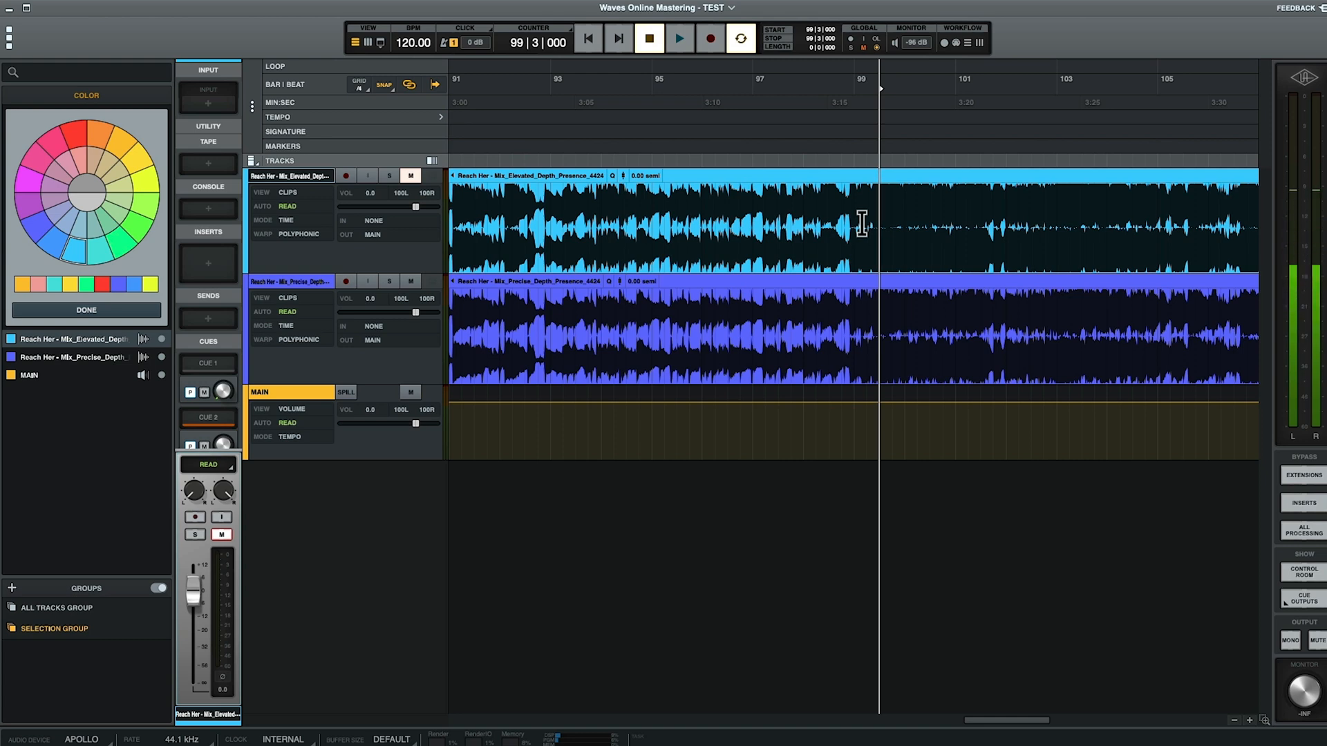
pyautogui.click(877, 312)
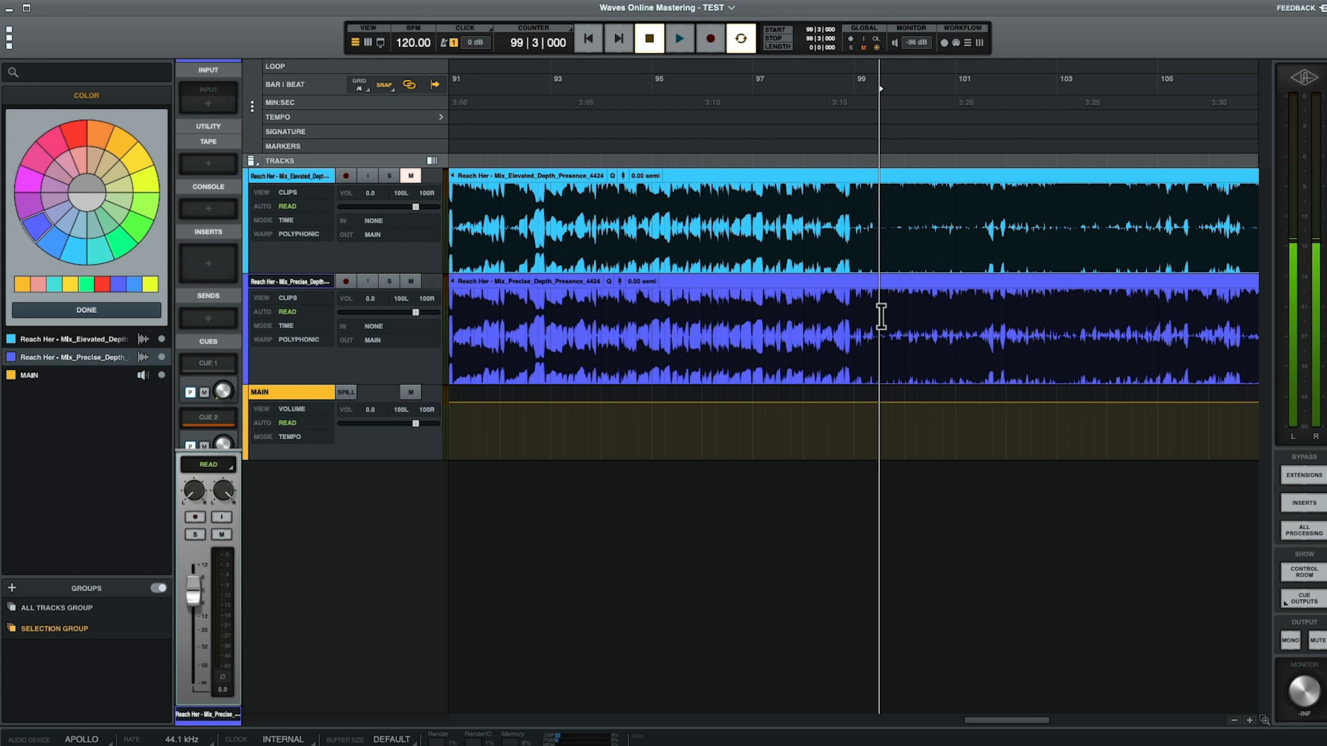
pyautogui.click(874, 311)
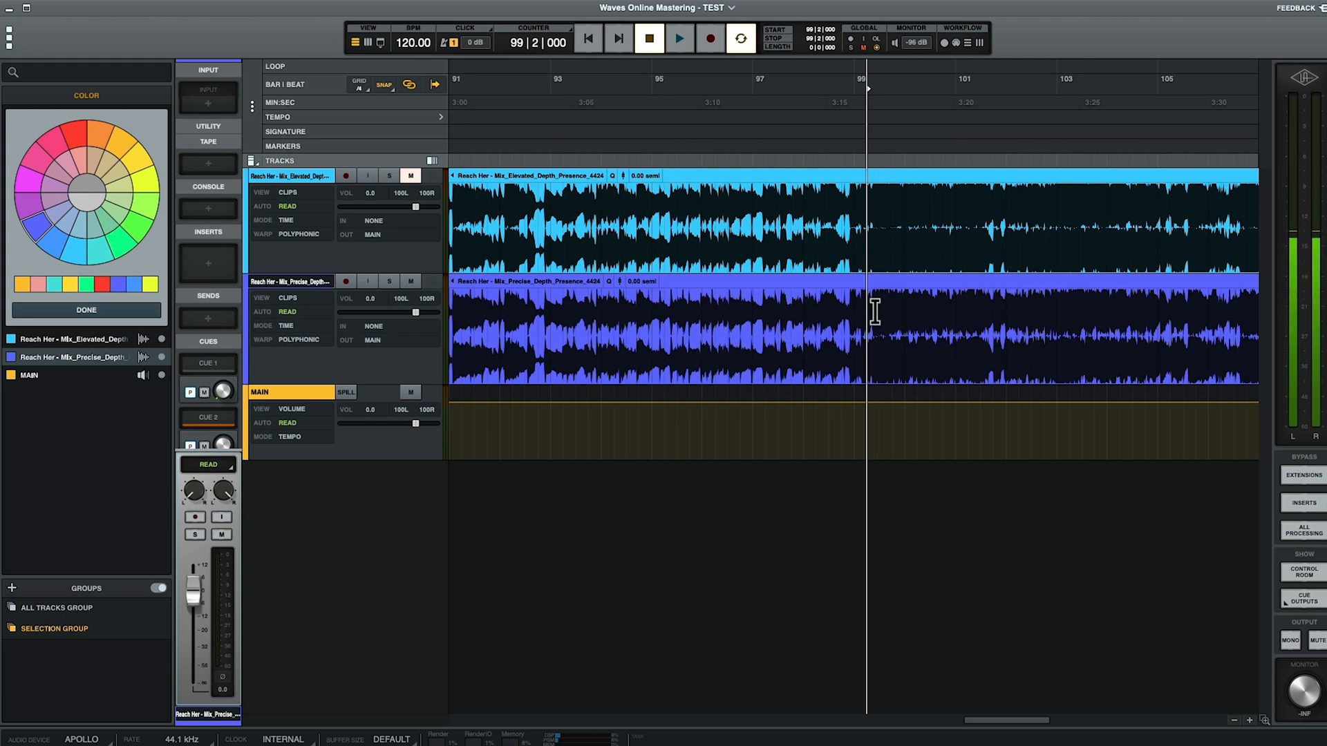